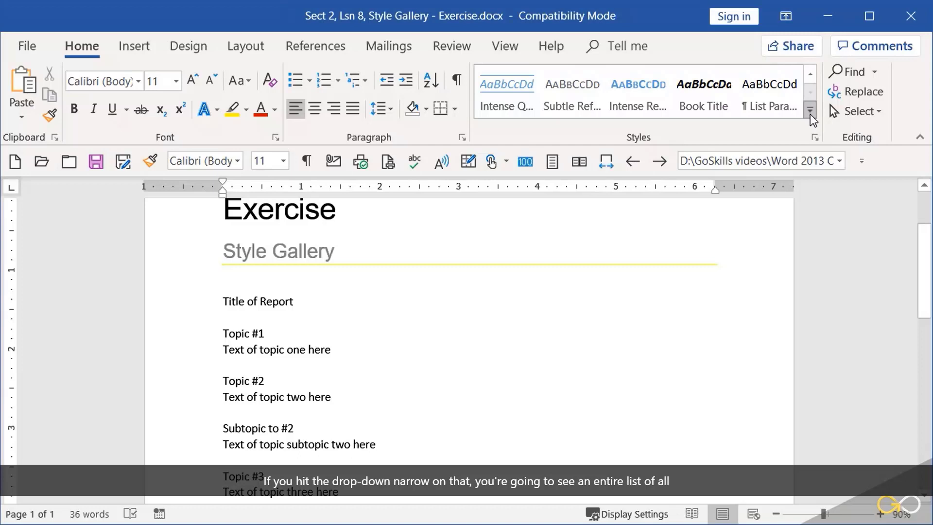
Apply the Intense Quote style to the "Title of Report" line.
{"action": "left_click", "coordinate": [810, 112]}
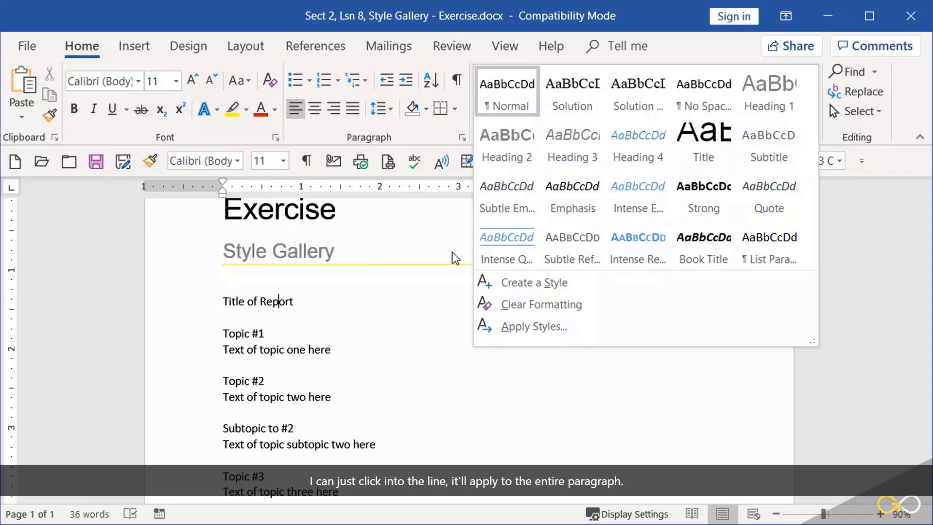
{"action": "left_click", "coordinate": [497, 246]}
{"action": "left_click", "coordinate": [497, 246]}
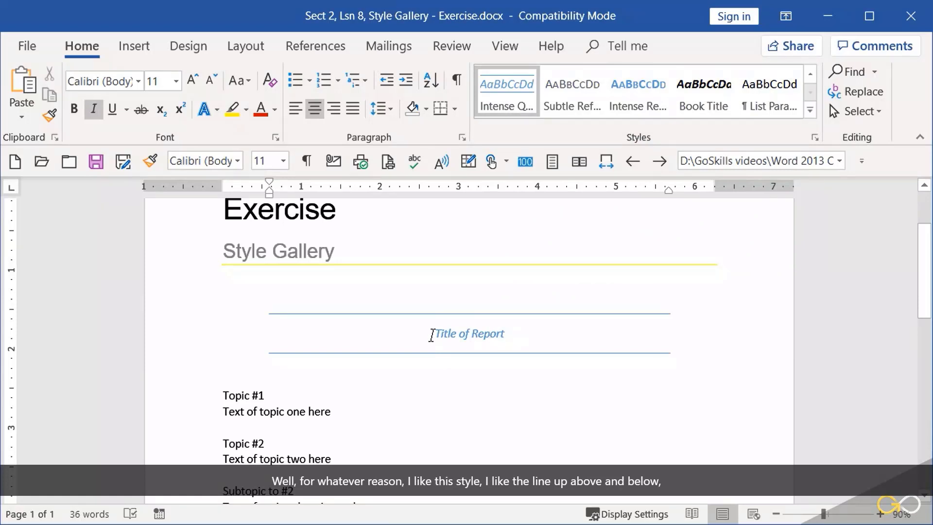
Enlarge the "Title of Report" text to 18 pt.
{"action": "left_click_drag", "start_coordinate": [432, 335], "coordinate": [519, 329]}
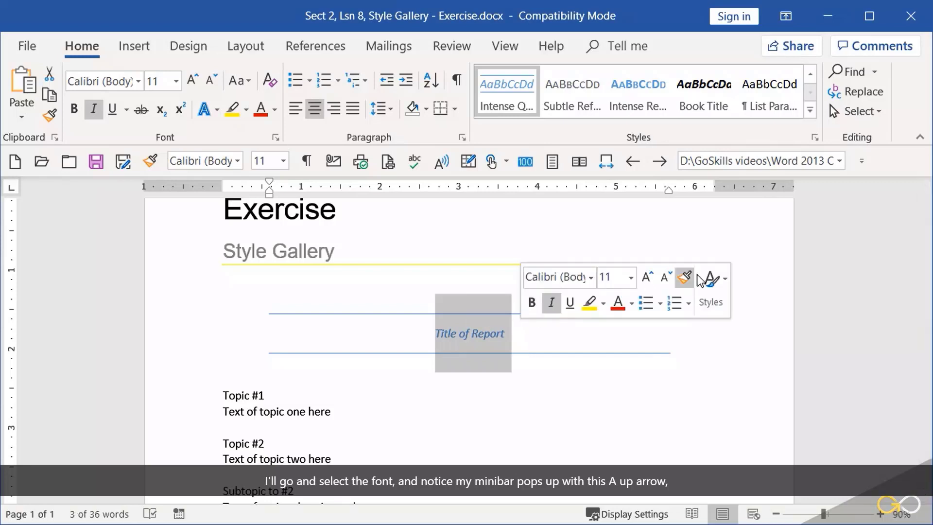
{"action": "left_click", "coordinate": [650, 284]}
{"action": "left_click", "coordinate": [650, 284]}
{"action": "left_click", "coordinate": [650, 283]}
{"action": "left_click", "coordinate": [650, 283]}
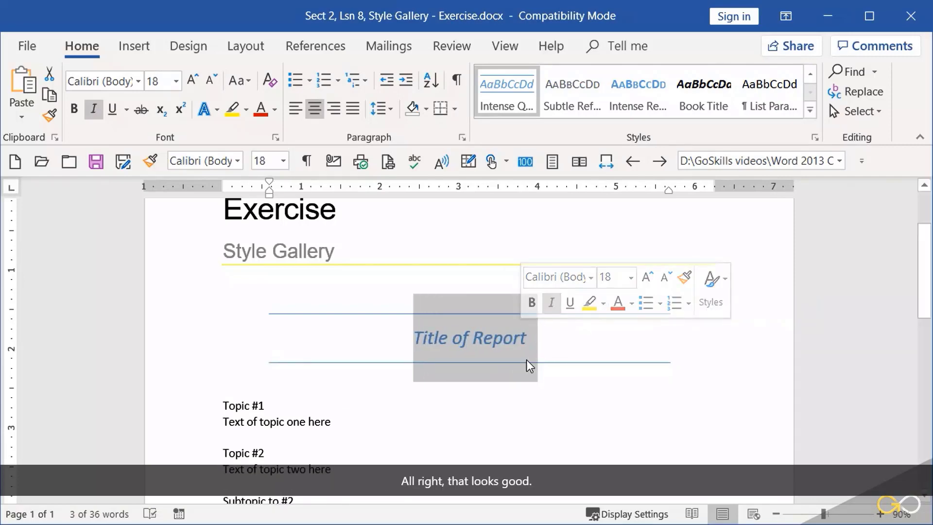
Apply the Heading 1 style to the "Topic #1" line.
{"action": "left_click", "coordinate": [264, 406]}
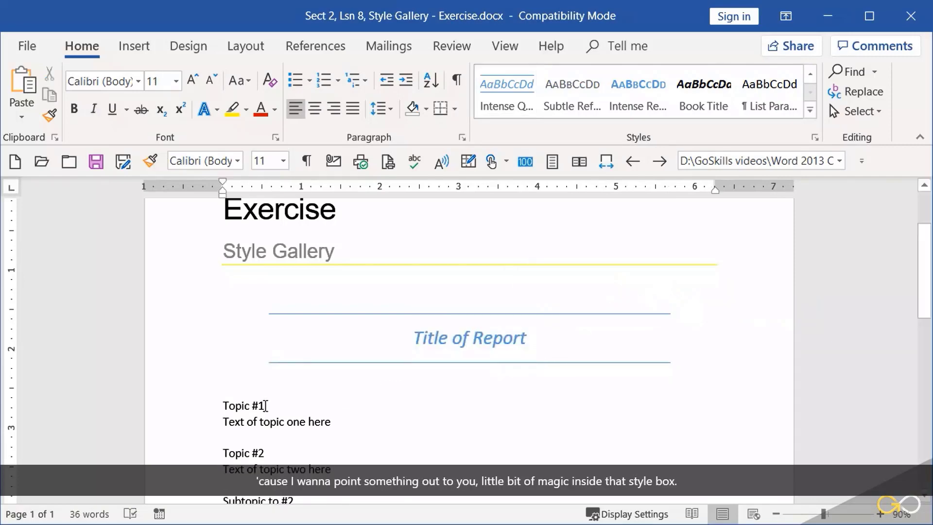
{"action": "scroll", "coordinate": [264, 406], "scroll_direction": "down", "scroll_amount": 2}
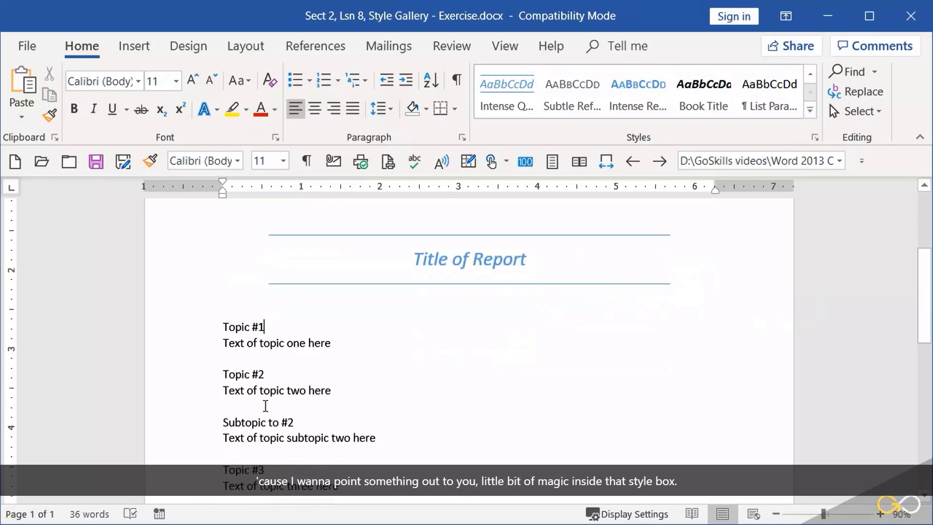
{"action": "left_click", "coordinate": [199, 332]}
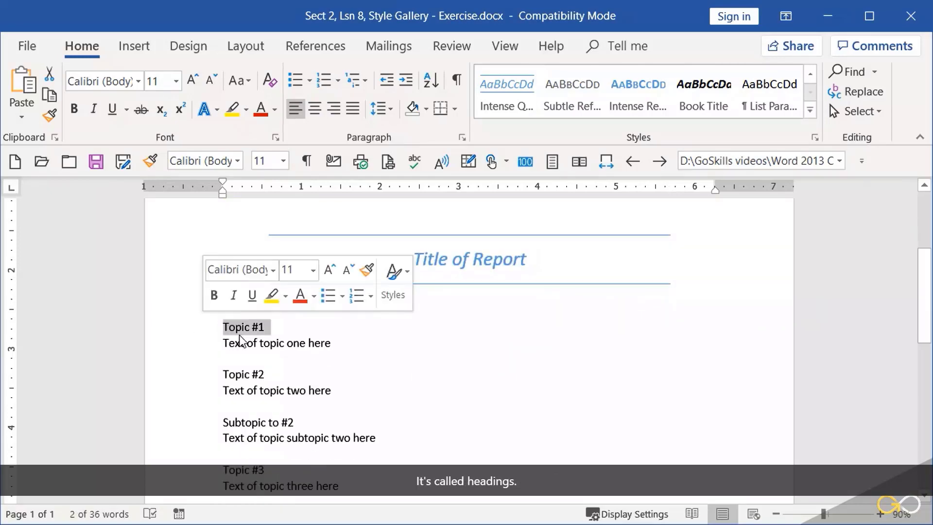
{"action": "left_click", "coordinate": [810, 111]}
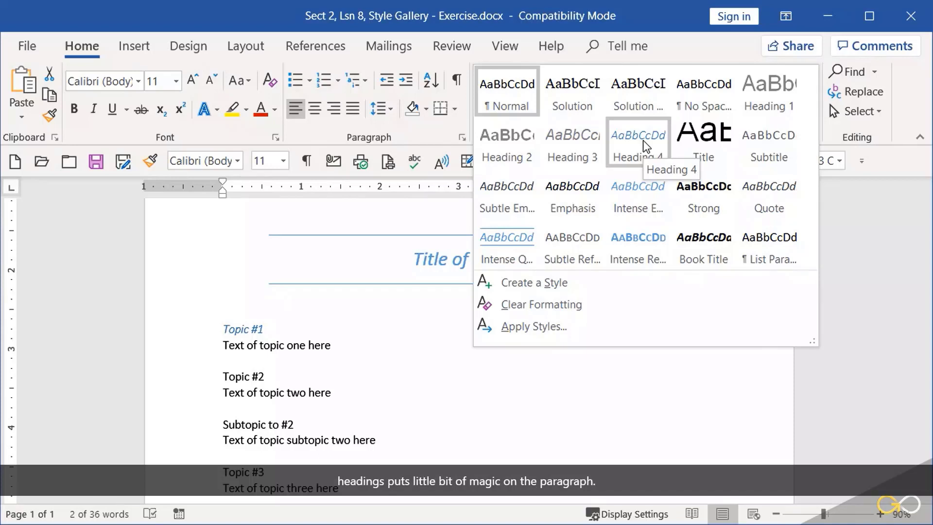
{"action": "left_click", "coordinate": [757, 92]}
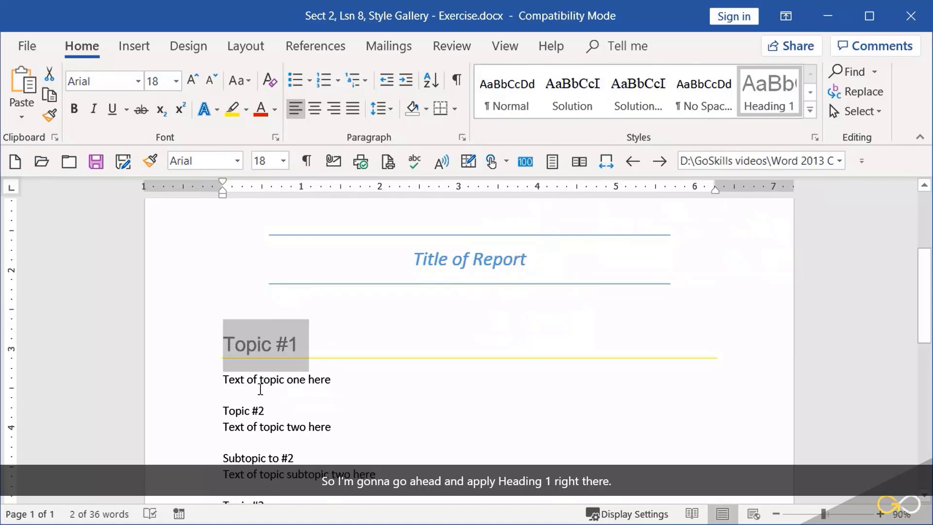
Apply the Heading 2 style to the "Topic #2" line.
{"action": "left_click", "coordinate": [193, 412]}
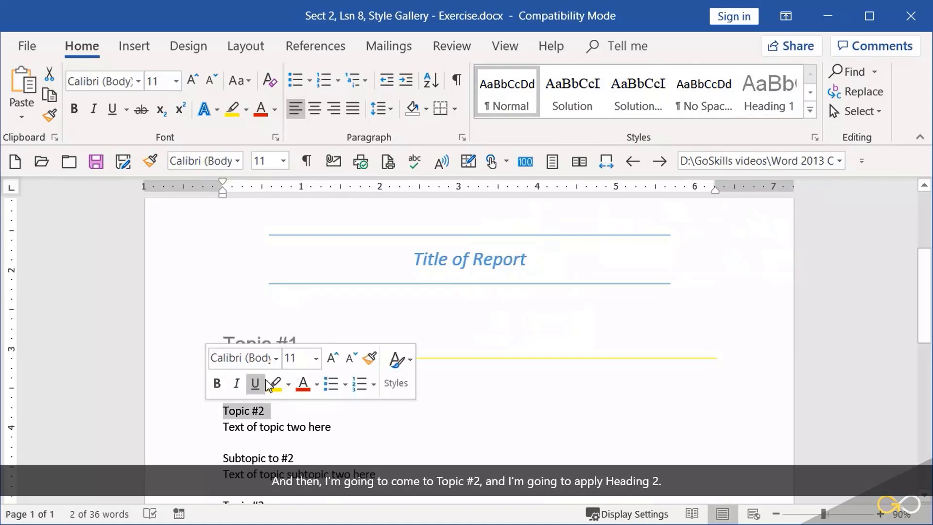
{"action": "left_click", "coordinate": [809, 108]}
{"action": "left_click", "coordinate": [520, 149]}
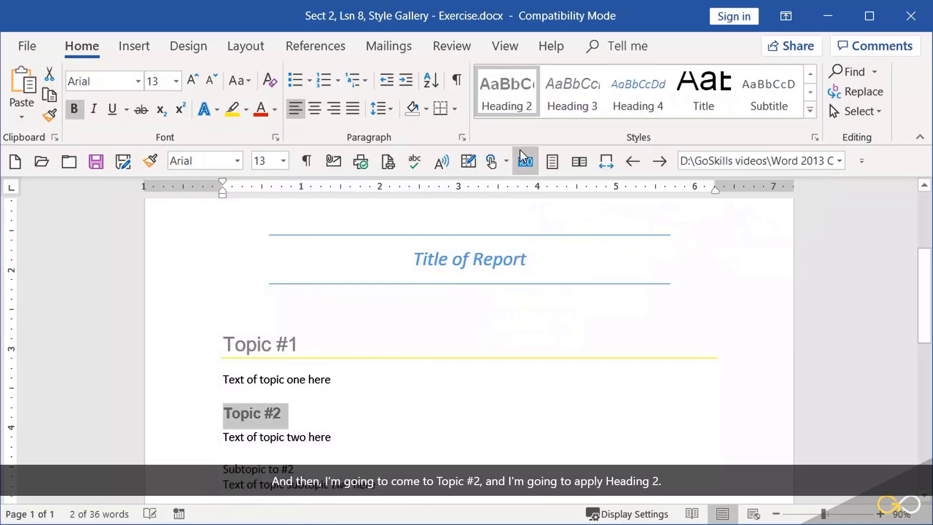
Apply the Emphasis style to the "Subtopic to #2" line.
{"action": "scroll", "coordinate": [309, 438], "scroll_direction": "down", "scroll_amount": 3}
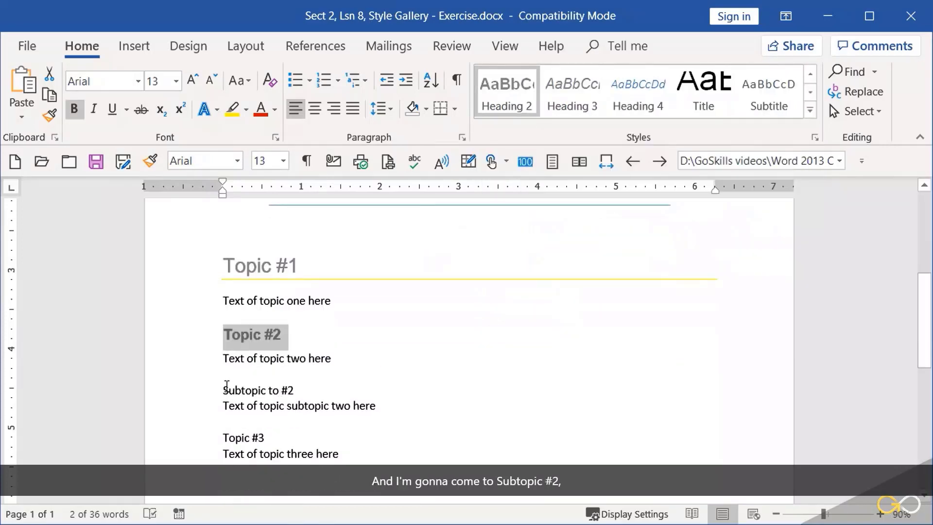
{"action": "left_click", "coordinate": [198, 395]}
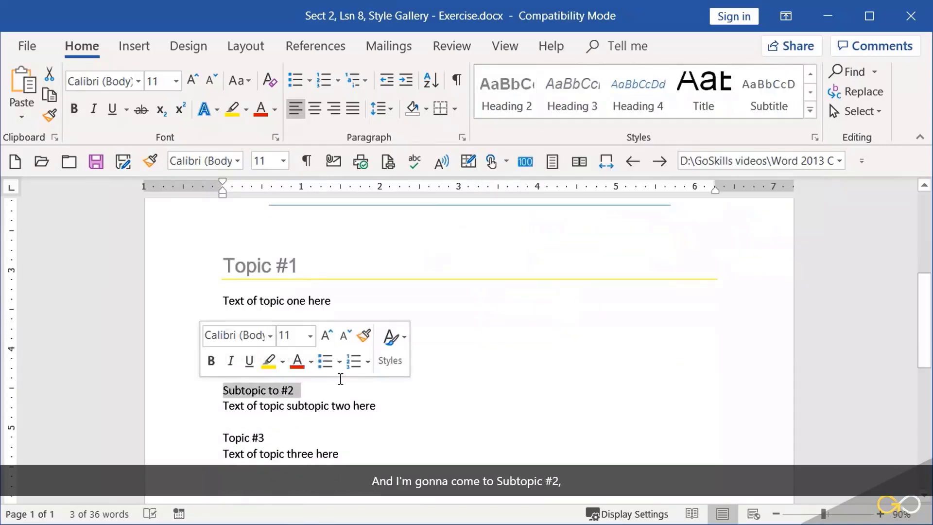
{"action": "left_click", "coordinate": [807, 111]}
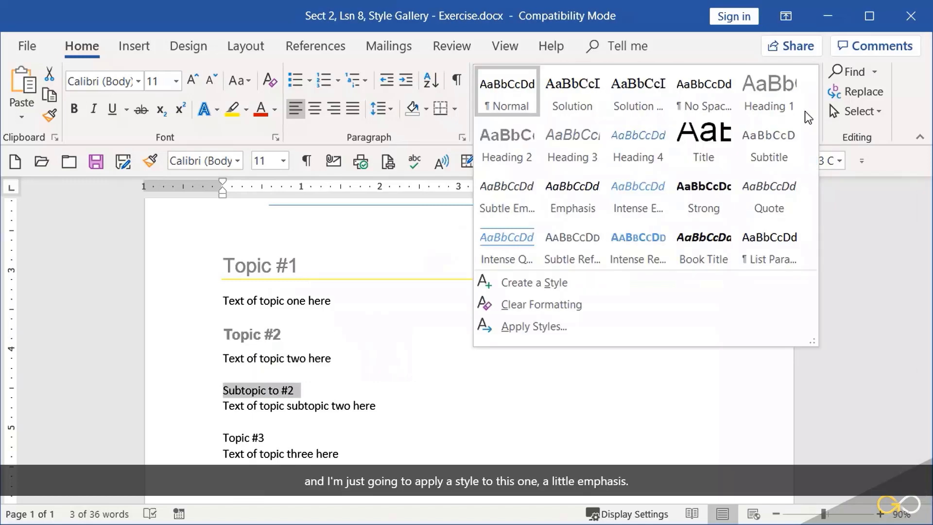
{"action": "left_click", "coordinate": [583, 196]}
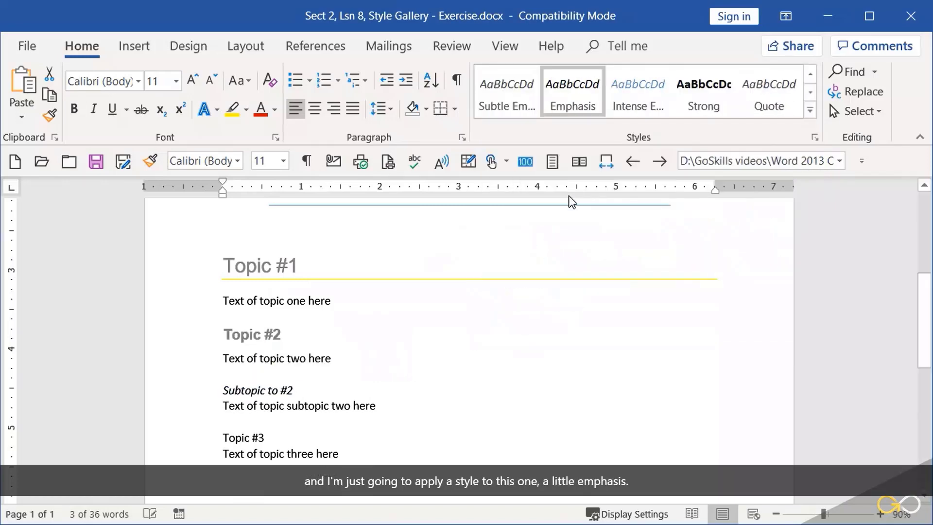
Apply the Heading 3 style to the "Topic #3" line and deselect it.
{"action": "left_click", "coordinate": [185, 440]}
{"action": "left_click", "coordinate": [811, 115]}
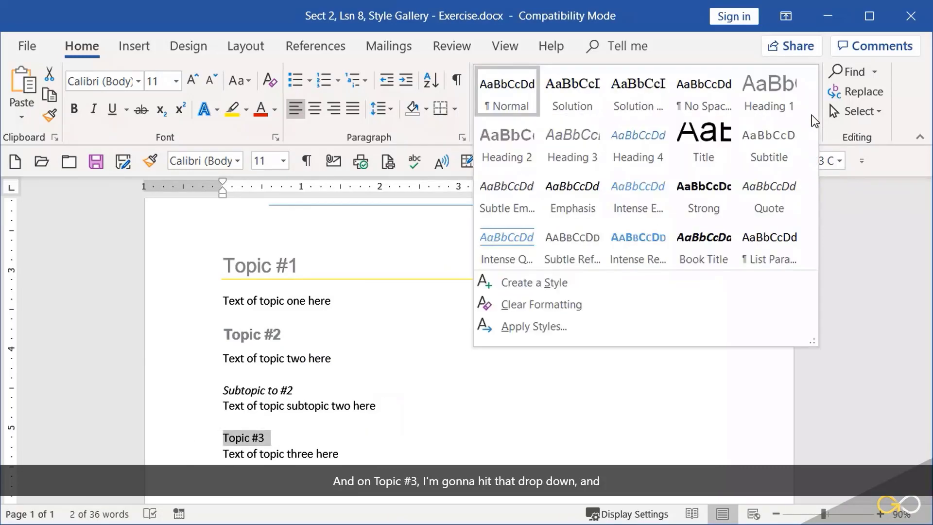
{"action": "left_click", "coordinate": [586, 150]}
{"action": "left_click", "coordinate": [393, 453]}
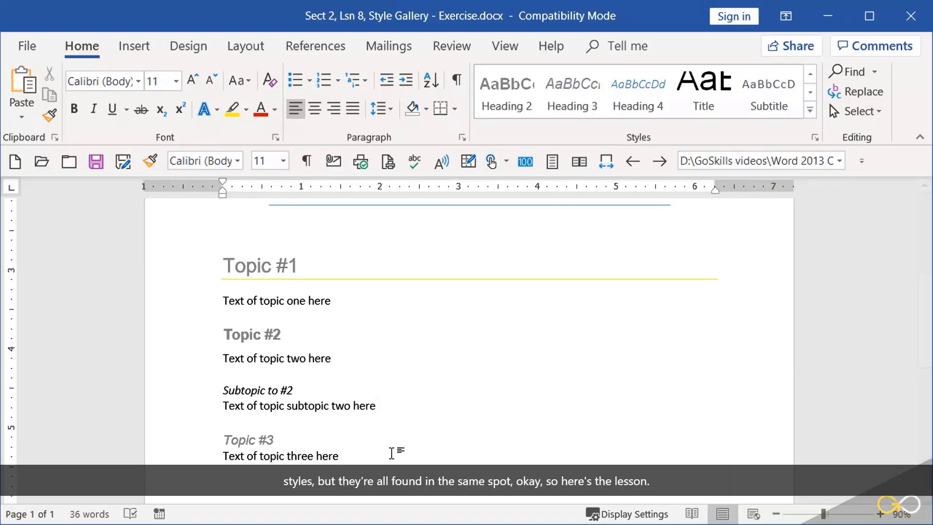
Collapse and re-expand the Topic #1 heading, and do the same with the Topic #2 heading.
{"action": "left_click", "coordinate": [212, 266]}
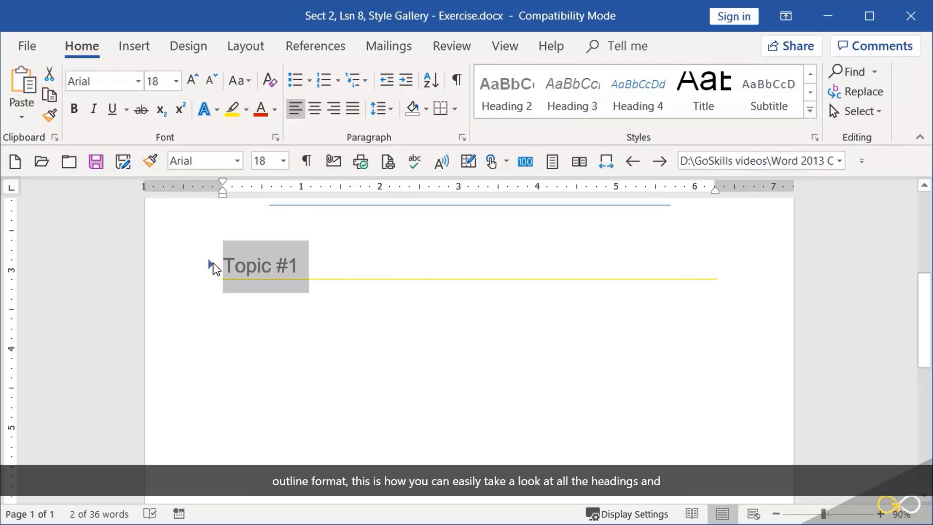
{"action": "left_click", "coordinate": [209, 265]}
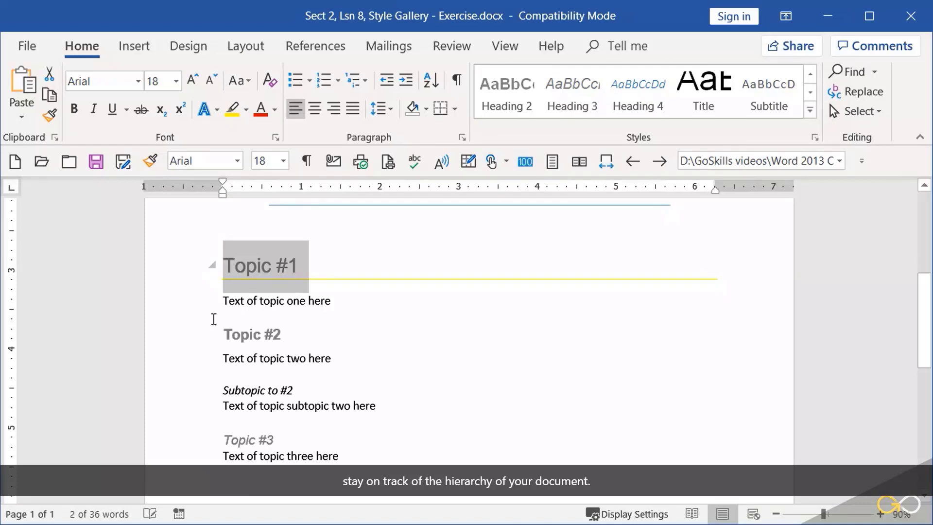
{"action": "left_click", "coordinate": [210, 335]}
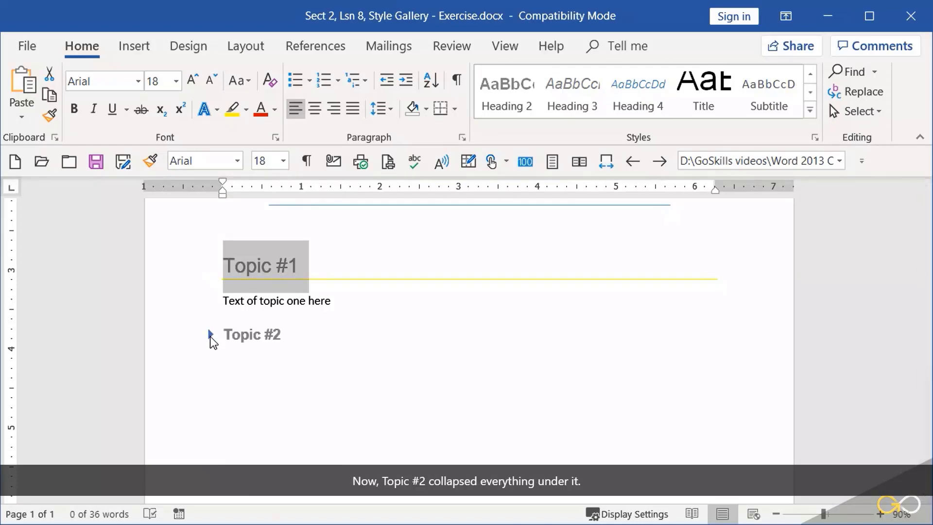
{"action": "left_click", "coordinate": [210, 335]}
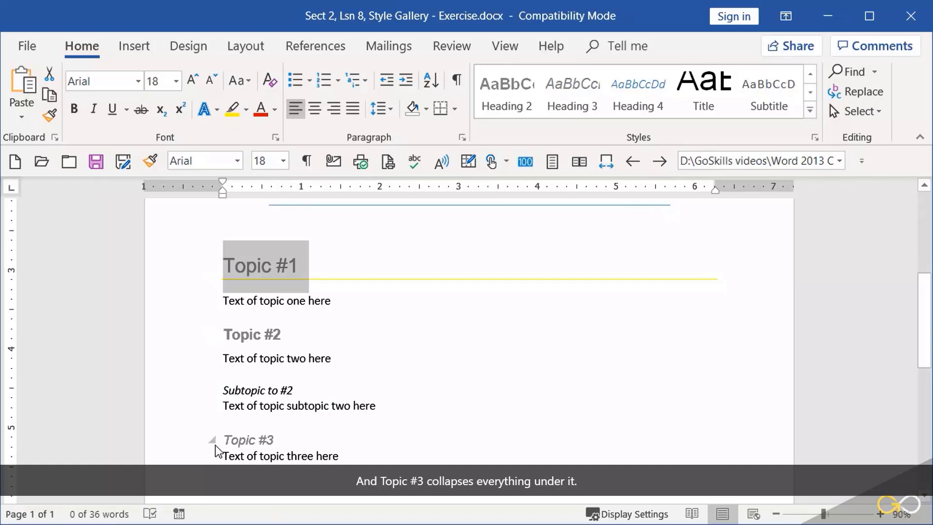
Collapse the headings from the lowest level upward: Topic #3, Topic #2 and Topic #1.
{"action": "left_click", "coordinate": [211, 440]}
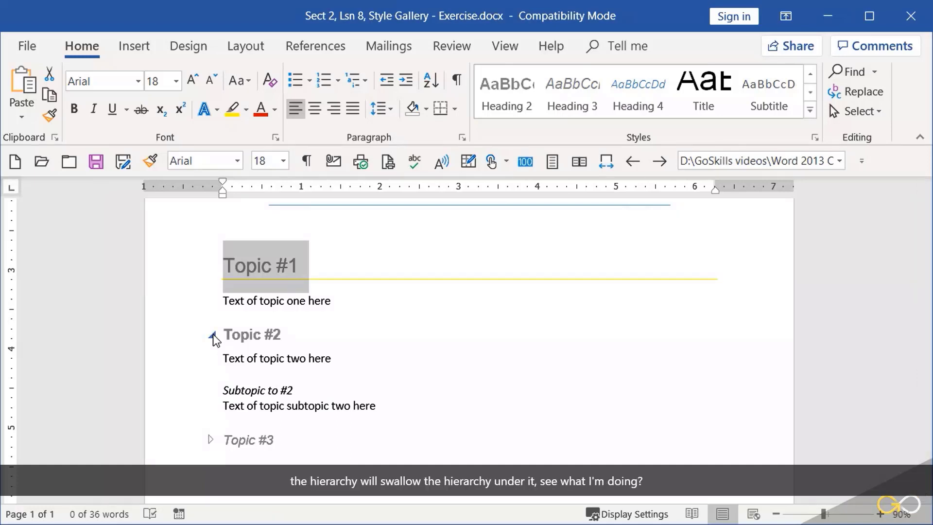
{"action": "left_click", "coordinate": [213, 335]}
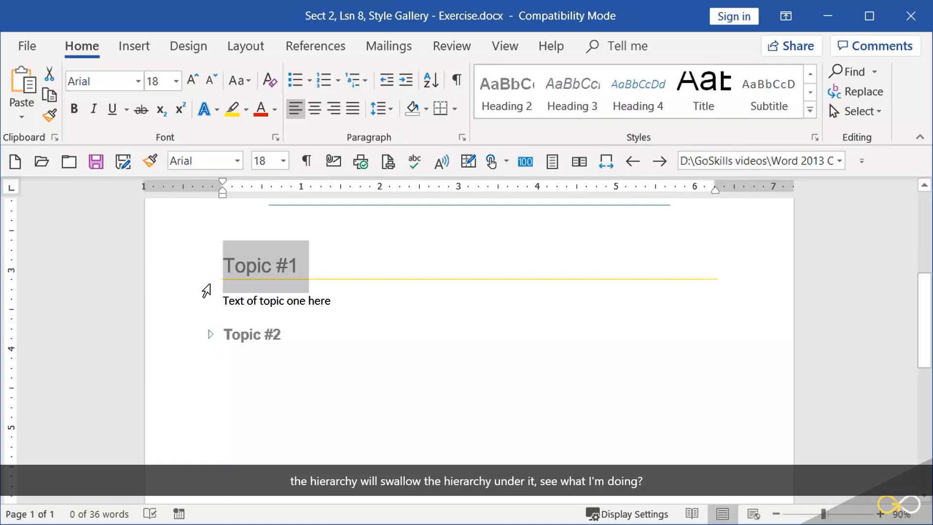
{"action": "left_click", "coordinate": [213, 267]}
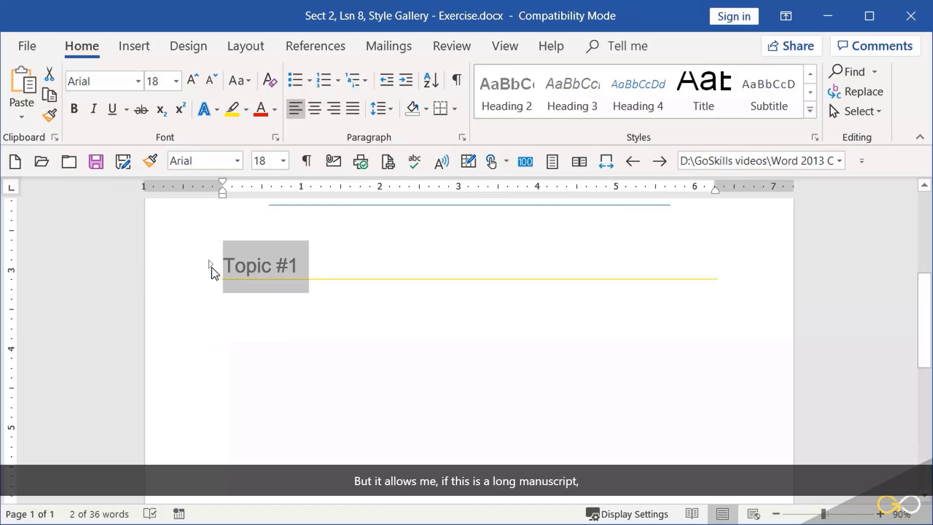
Expand the Topic #1, Topic #2 and Topic #3 headings to show all their text.
{"action": "left_click", "coordinate": [213, 267]}
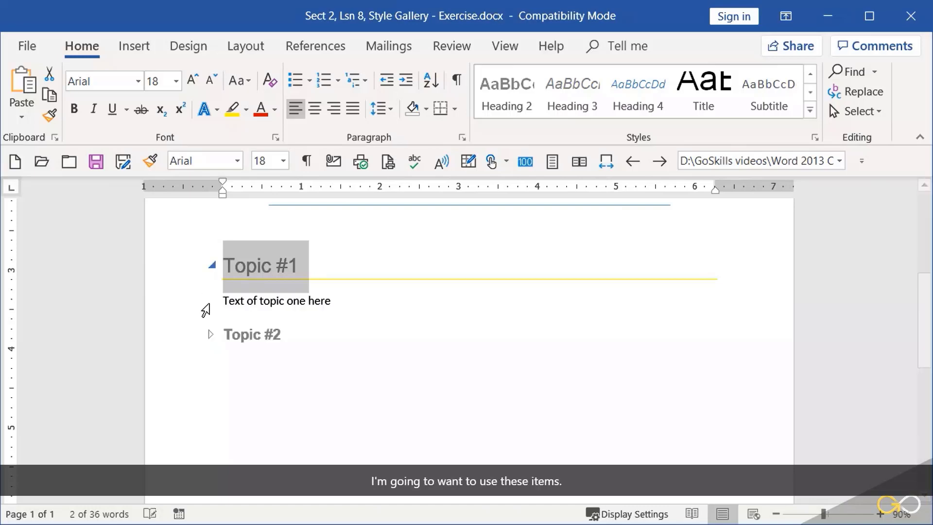
{"action": "left_click", "coordinate": [212, 335]}
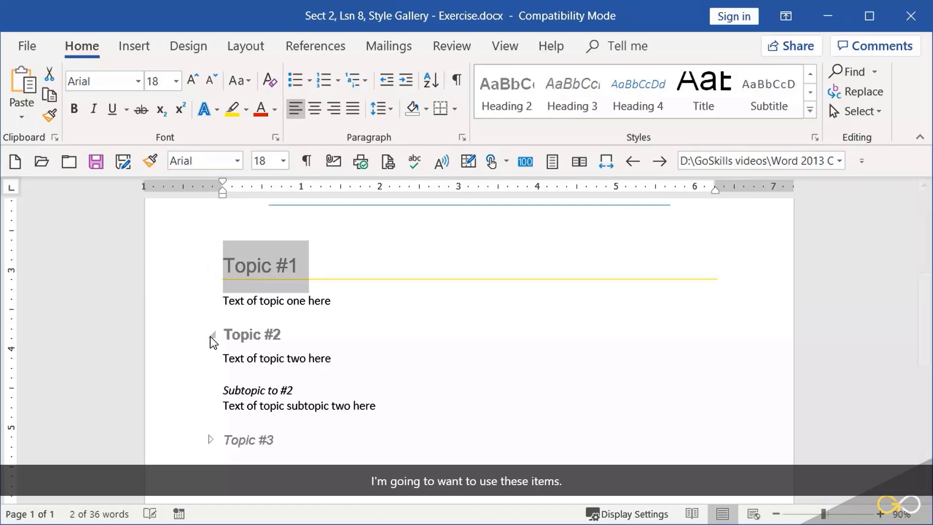
{"action": "left_click", "coordinate": [212, 440]}
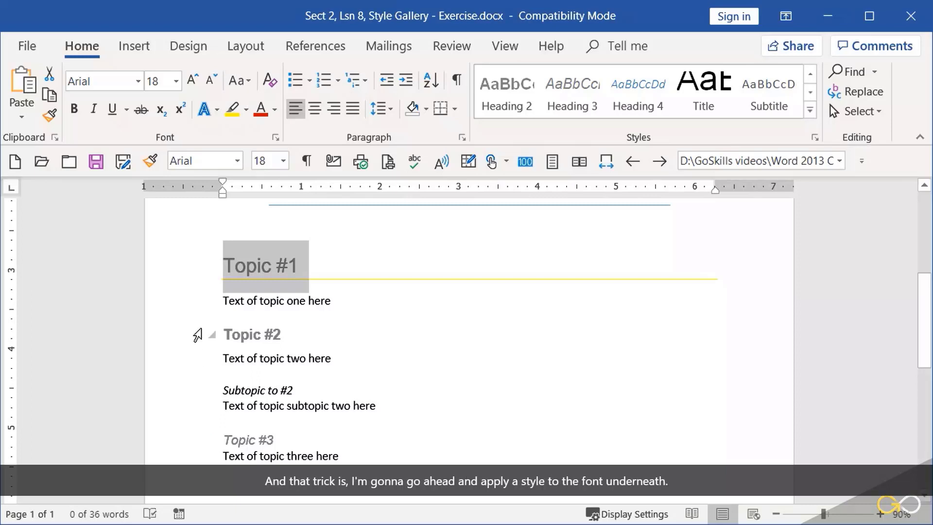
{"action": "left_click", "coordinate": [198, 310]}
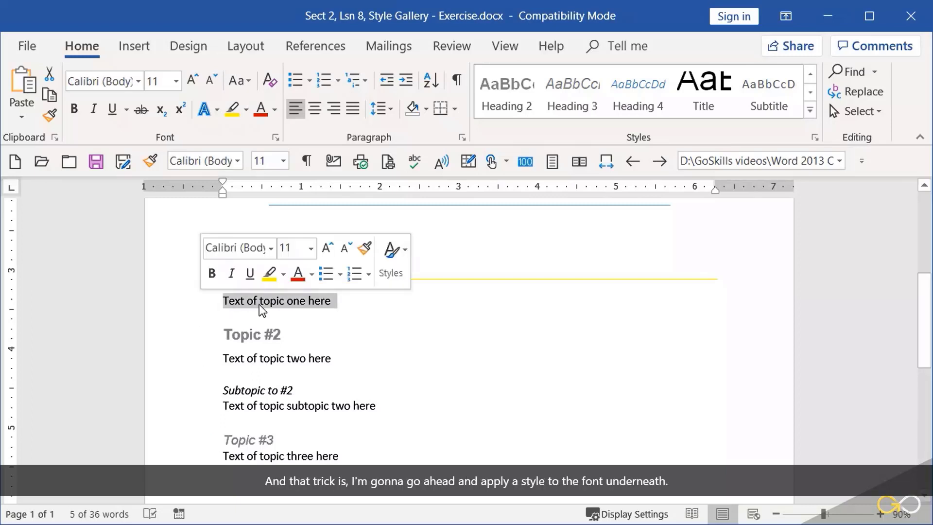
{"action": "left_click", "coordinate": [288, 301]}
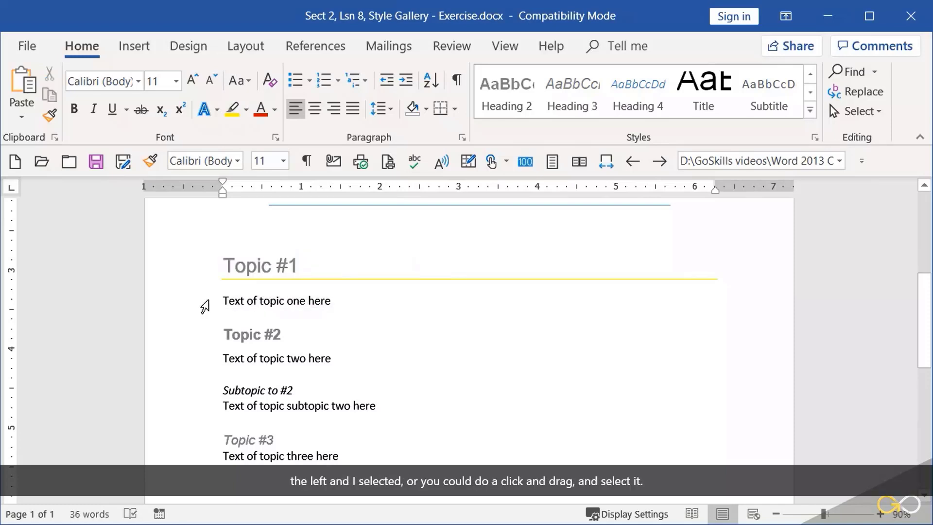
{"action": "left_click_drag", "start_coordinate": [225, 300], "coordinate": [336, 302]}
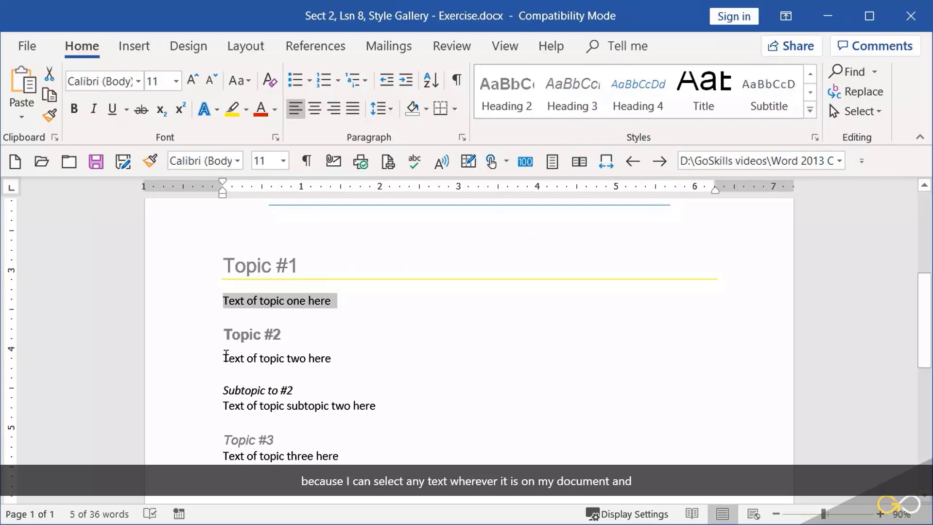
Apply the Strong style to the line "Text of topic two here" under Topic #2.
{"action": "left_click_drag", "start_coordinate": [225, 358], "coordinate": [339, 363]}
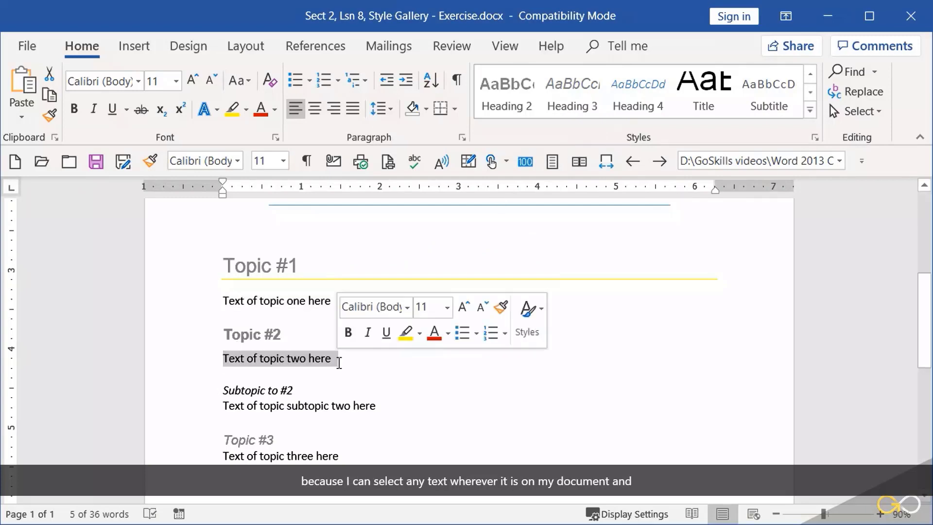
{"action": "left_click", "coordinate": [529, 322]}
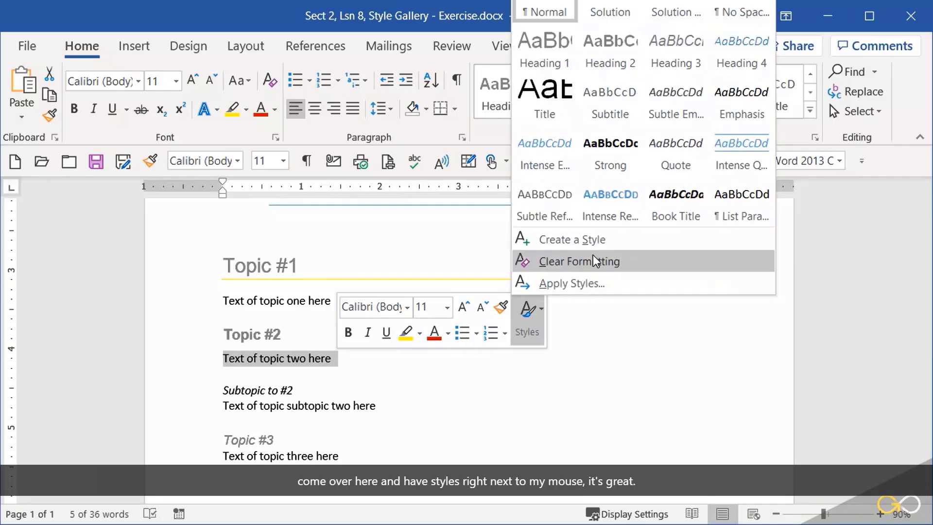
{"action": "left_click", "coordinate": [622, 146]}
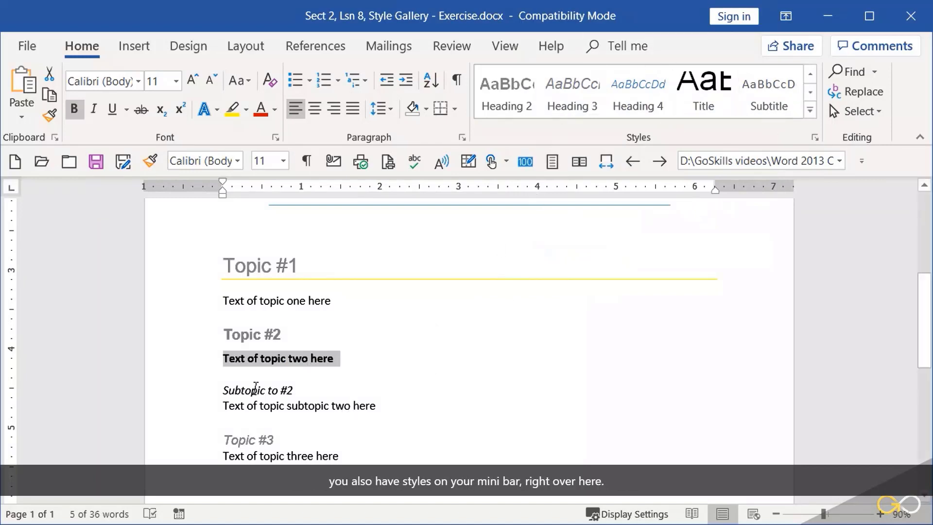
Select the line "Text of topic subtopic two here" and open the style choices for it.
{"action": "left_click", "coordinate": [223, 409]}
{"action": "left_click_drag", "start_coordinate": [223, 408], "coordinate": [387, 410]}
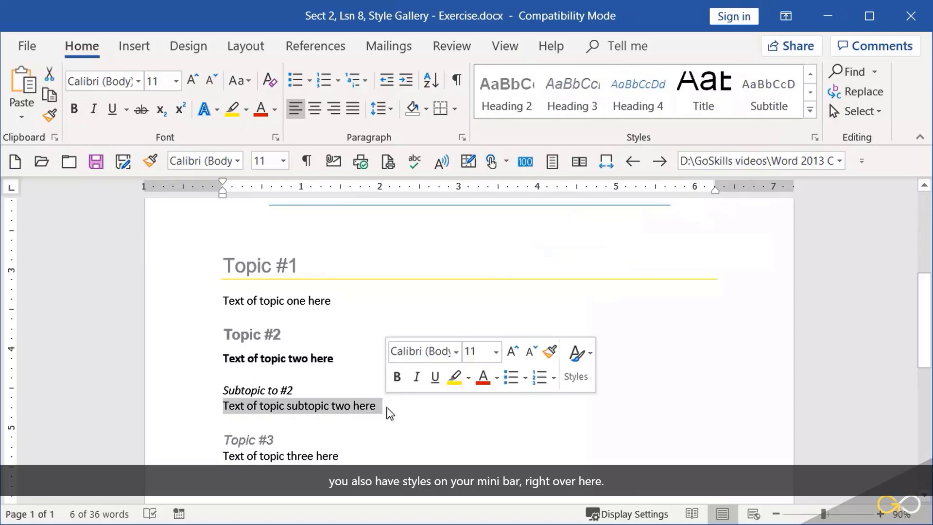
{"action": "left_click", "coordinate": [586, 362]}
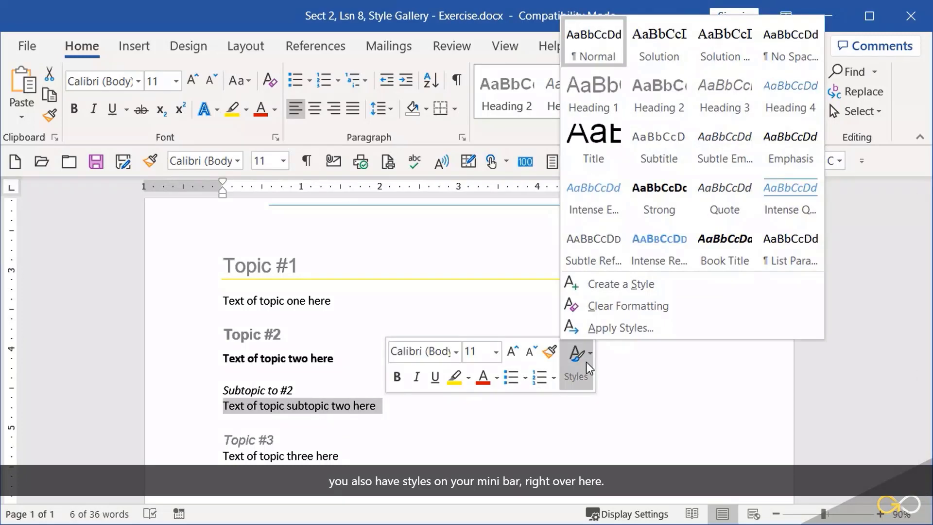